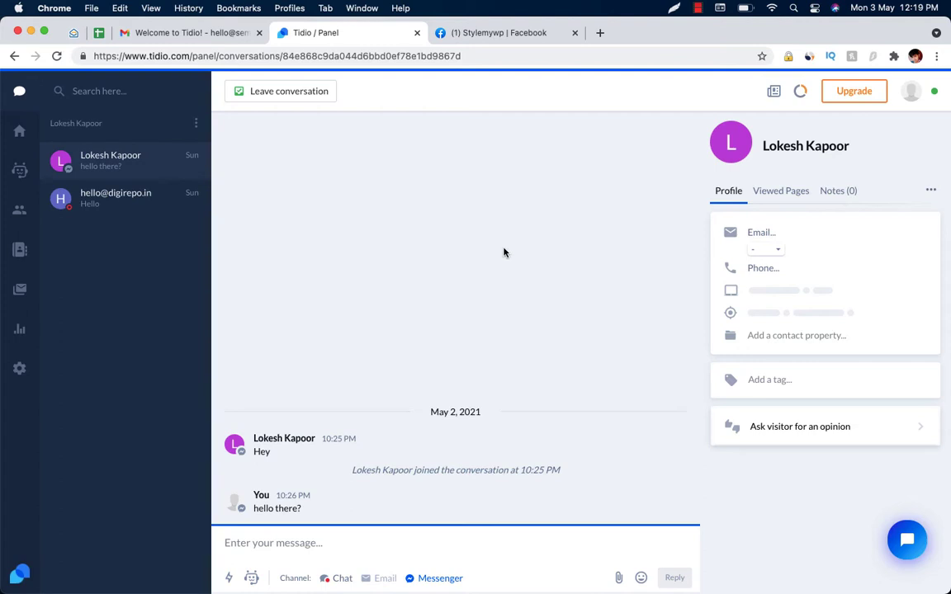
Step: Open Tidio's Messenger channel settings and confirm the Stylemywp fanpage is integrated
left_click(19, 368)
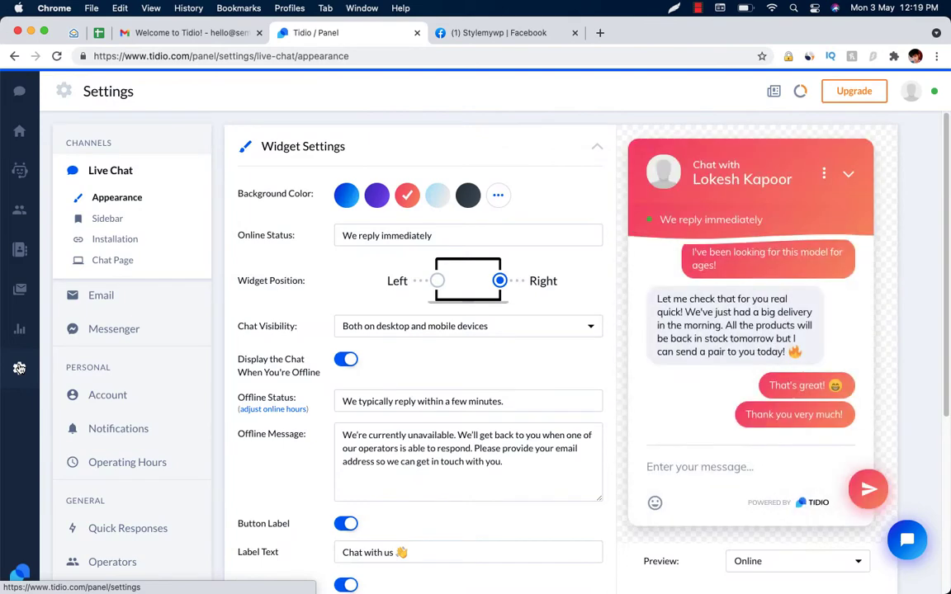
left_click(87, 340)
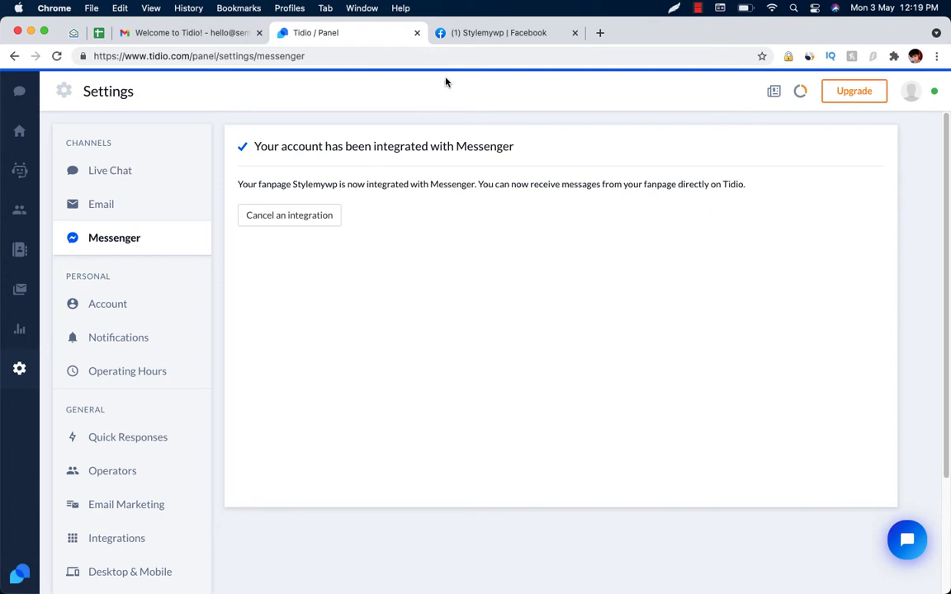
left_click(520, 36)
left_click(390, 41)
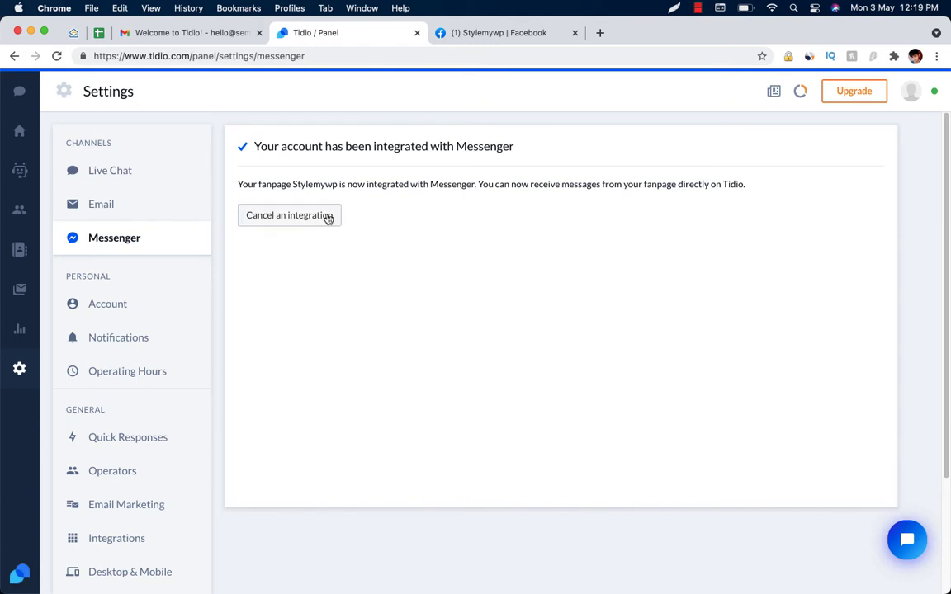
left_click(490, 33)
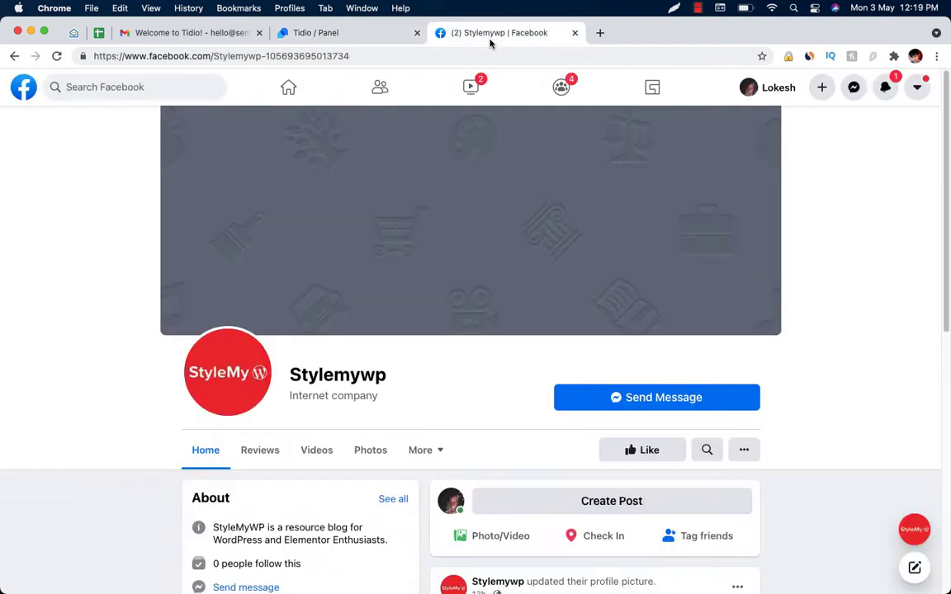
left_click(372, 32)
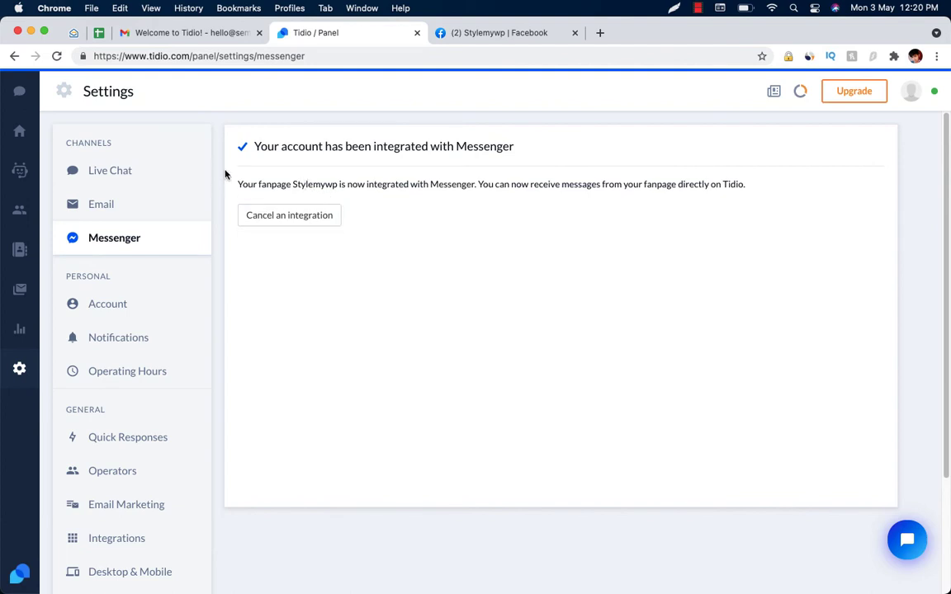
Step: Send 'hey there' to Stylemywp through the Facebook Messenger chat
left_click(522, 34)
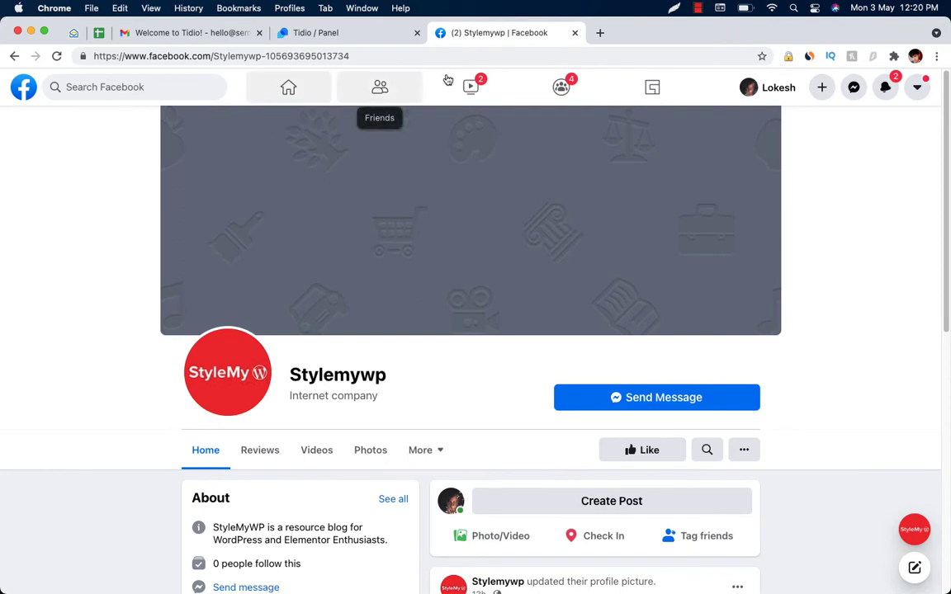
scroll(836, 426, "down", 3)
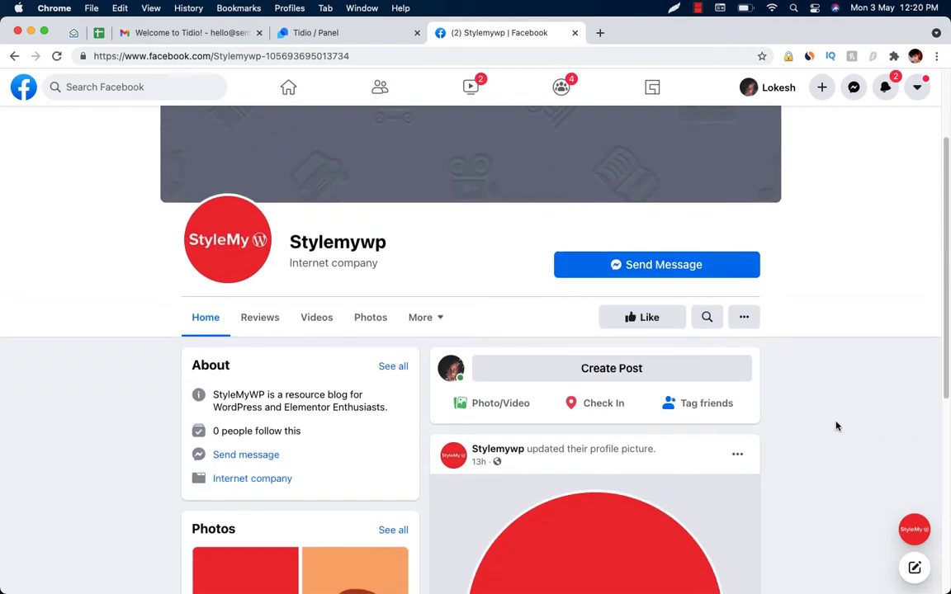
left_click(913, 529)
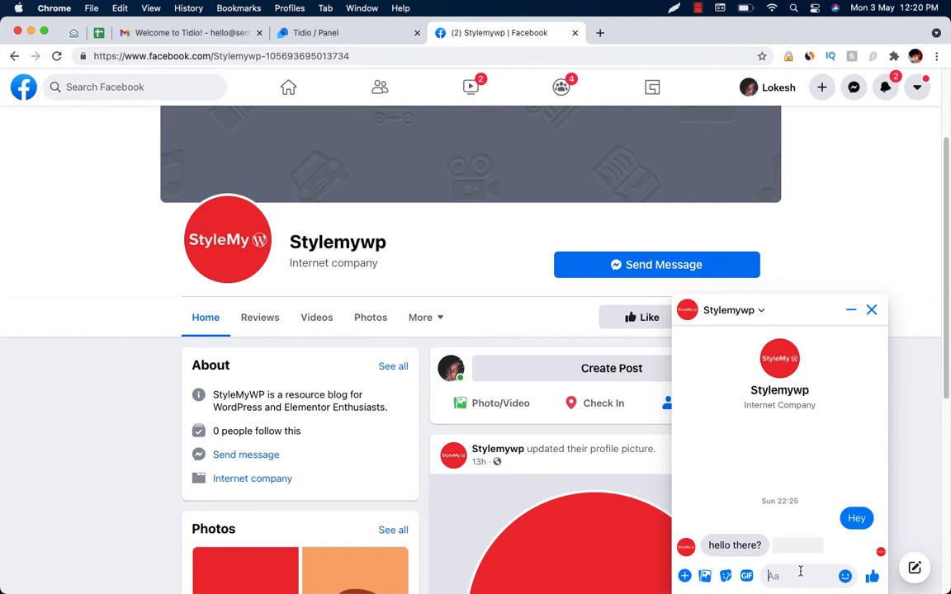
type("hey th")
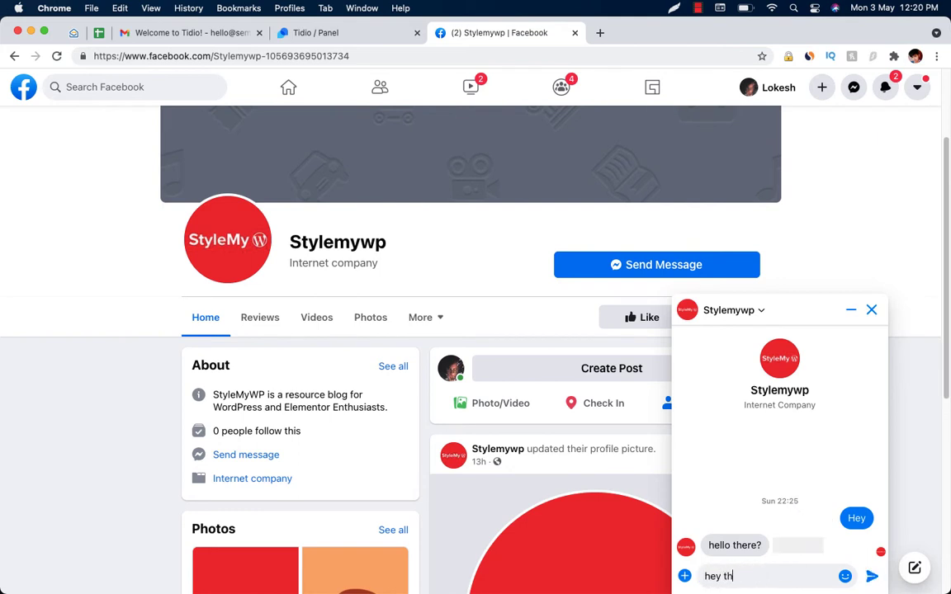
type("ere")
key("Return")
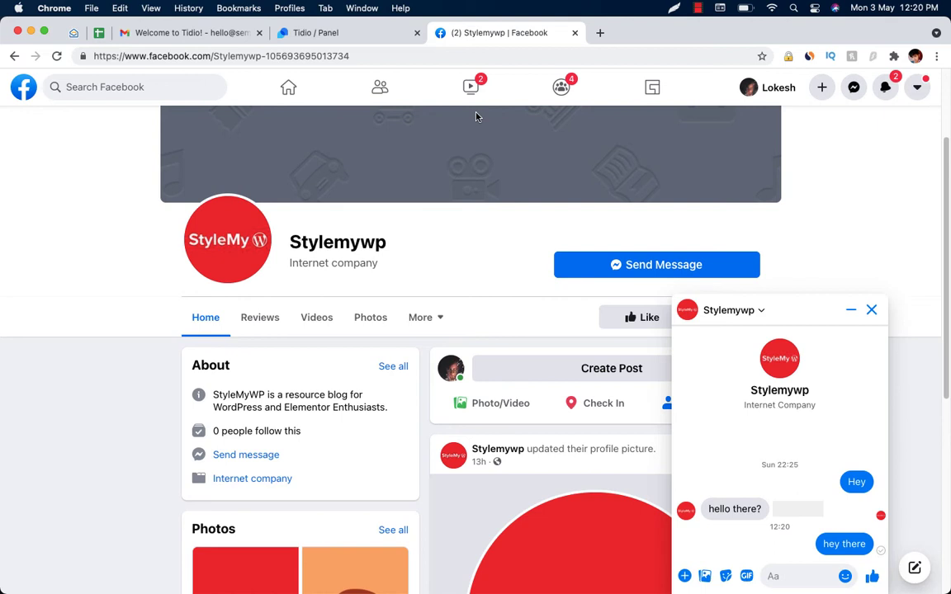
left_click(368, 37)
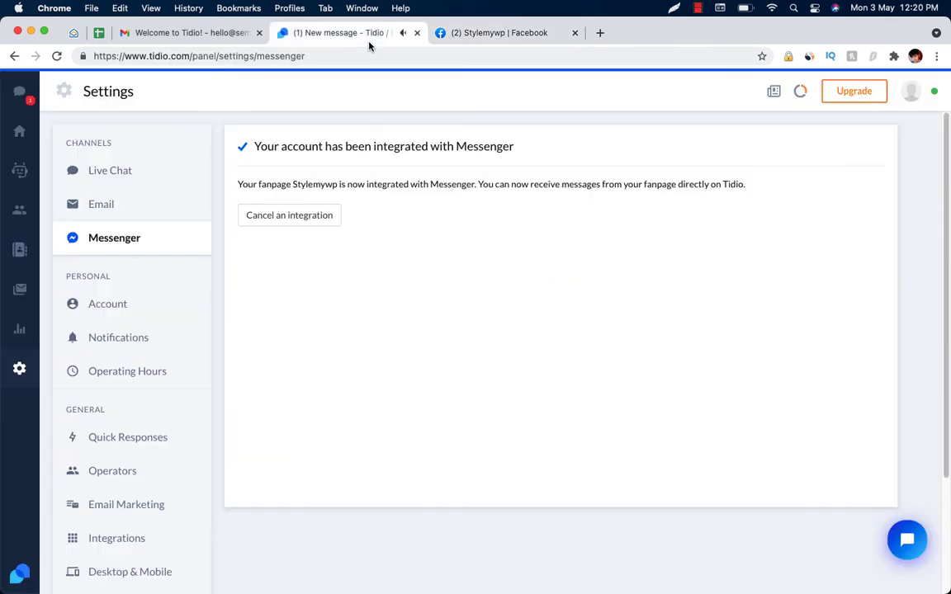
left_click(21, 97)
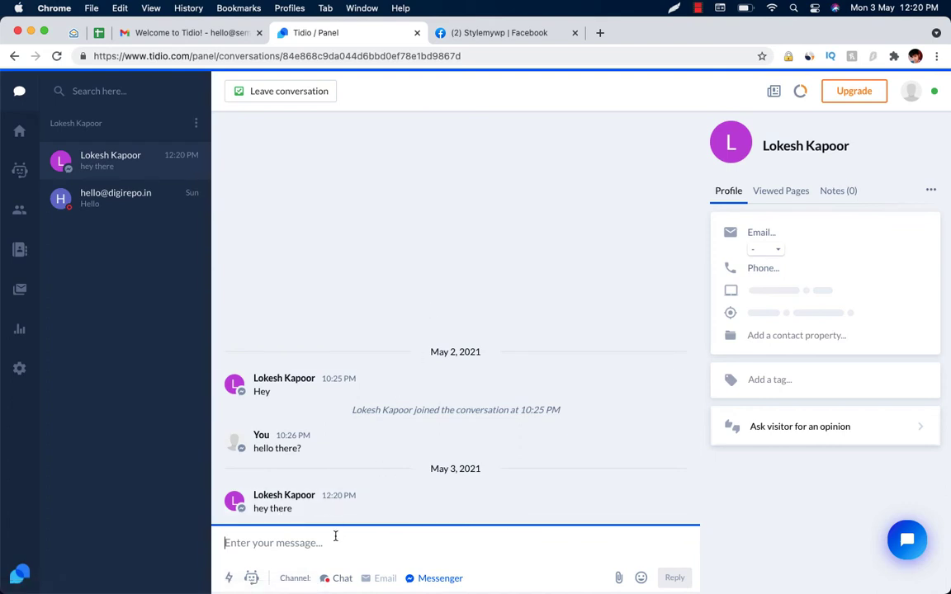
type("how can i")
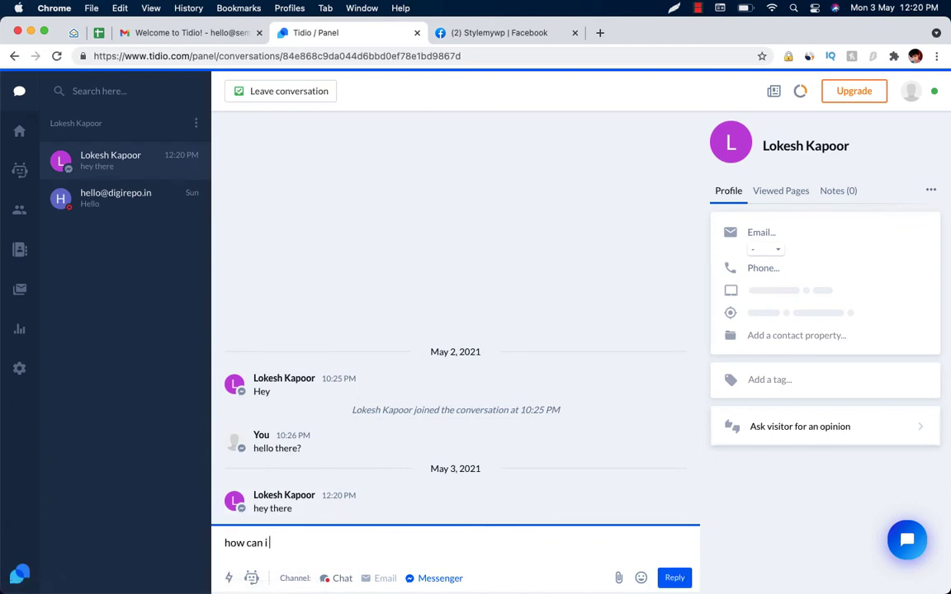
type(" help you")
key("Return")
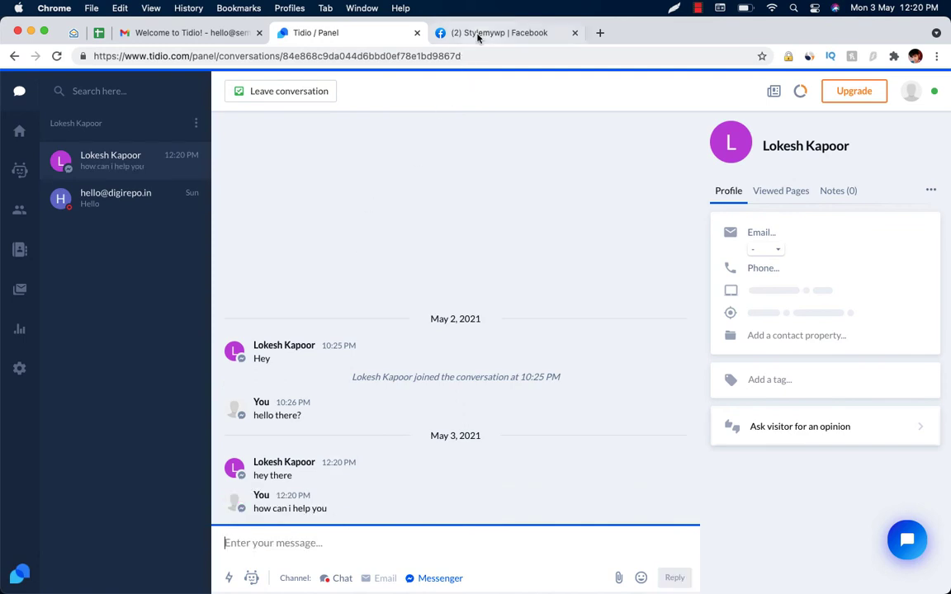
left_click(478, 33)
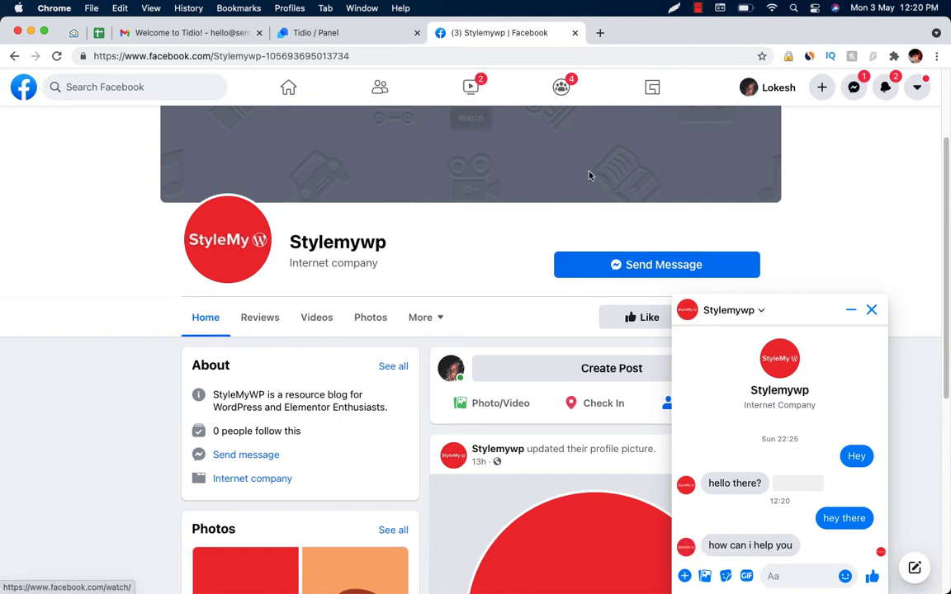
Step: Return to the Tidio conversation, labelled as sent via Facebook Messenger
left_click(355, 37)
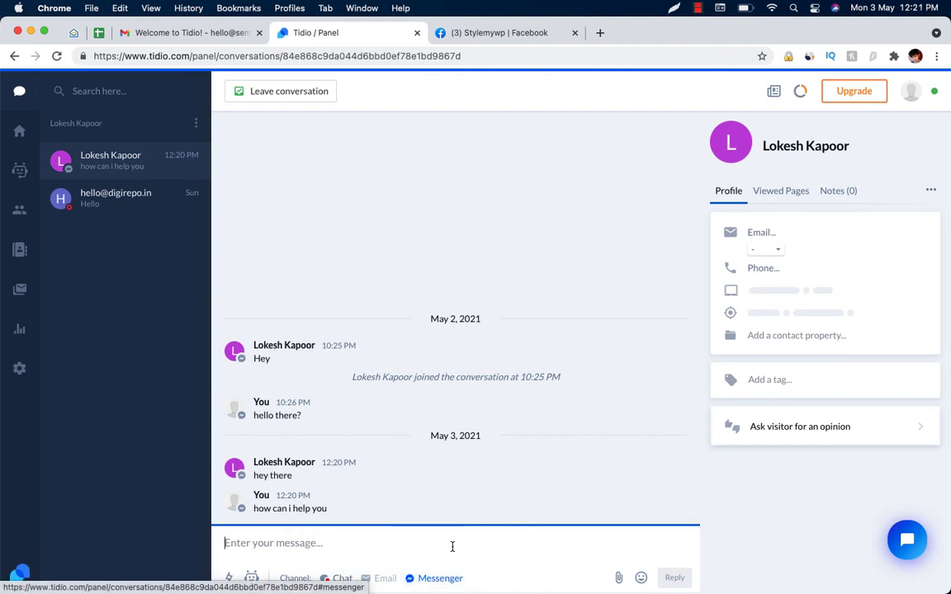
left_click(370, 537)
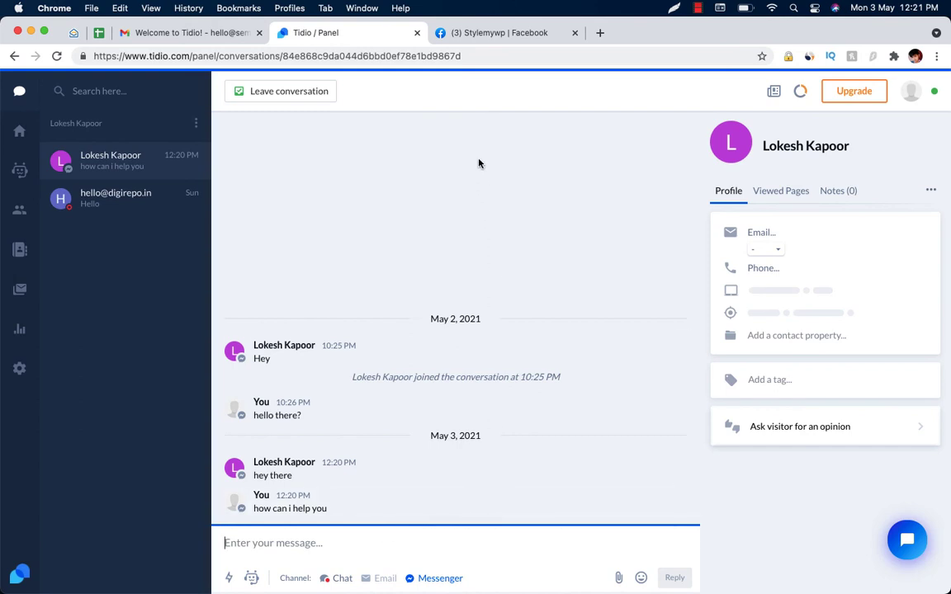
left_click(462, 37)
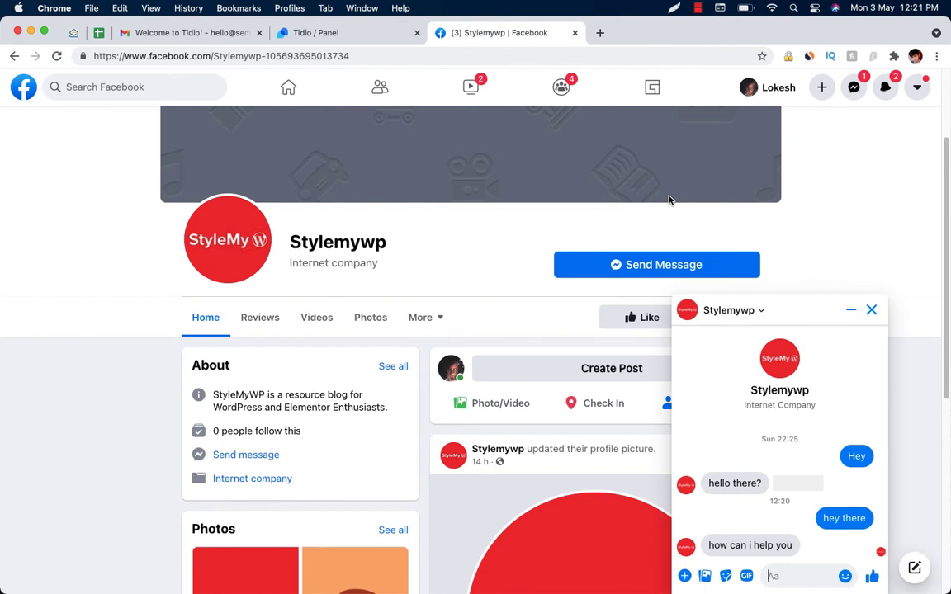
left_click(350, 36)
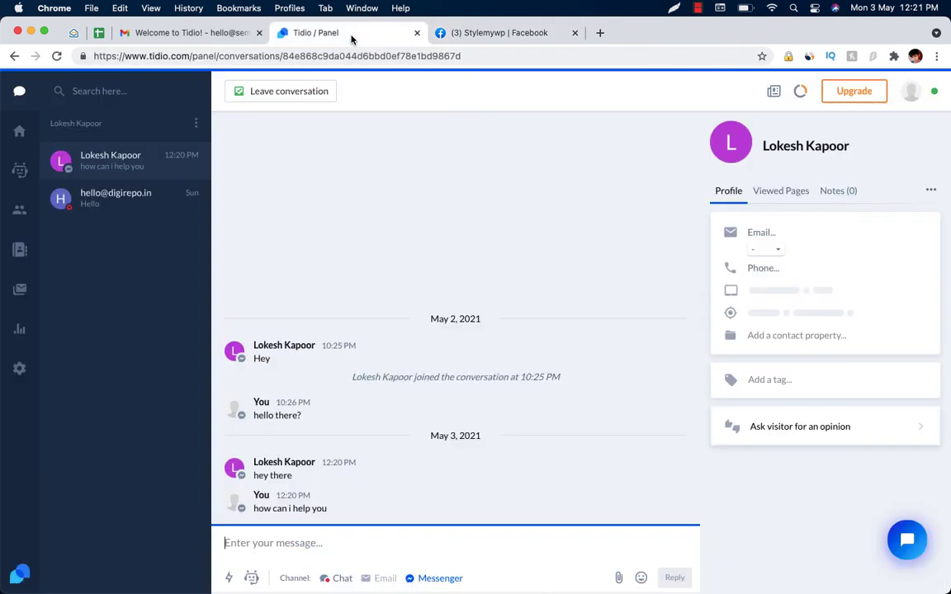